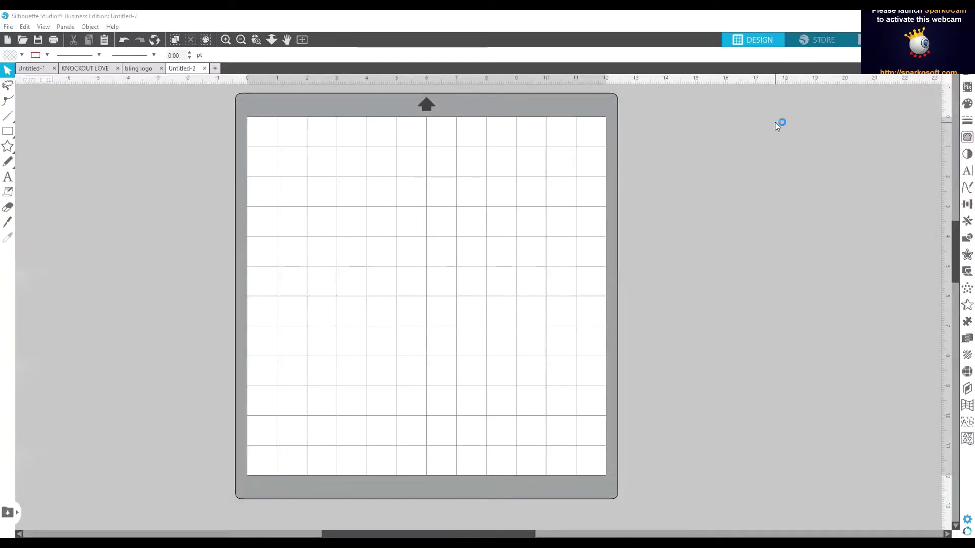
Step: Bring up the Rhinestones panel with its effect, size, spacing and count options beside the blank mat
left_click(435, 191)
left_click(828, 70)
left_click(224, 130)
left_click(73, 166)
left_click(68, 113)
left_click(90, 154)
left_click(66, 26)
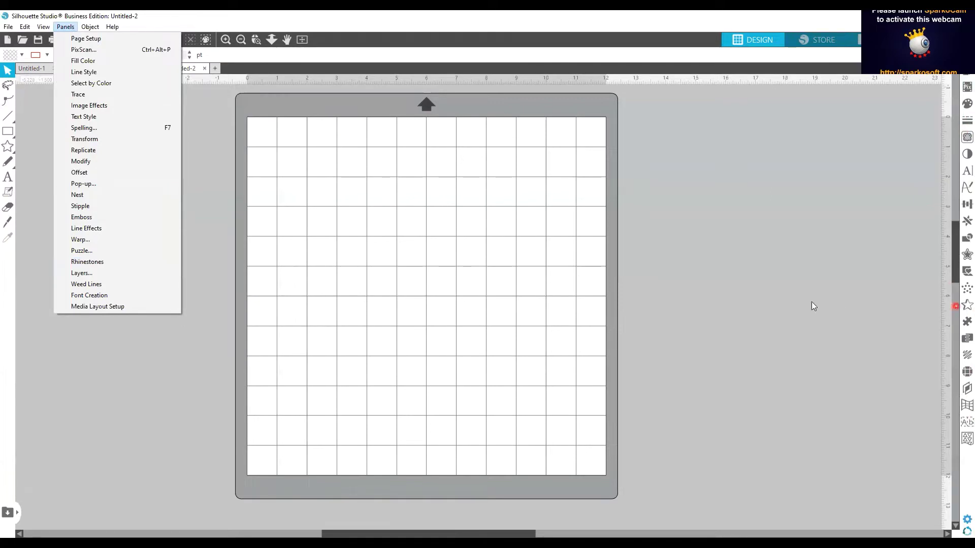
left_click(111, 386)
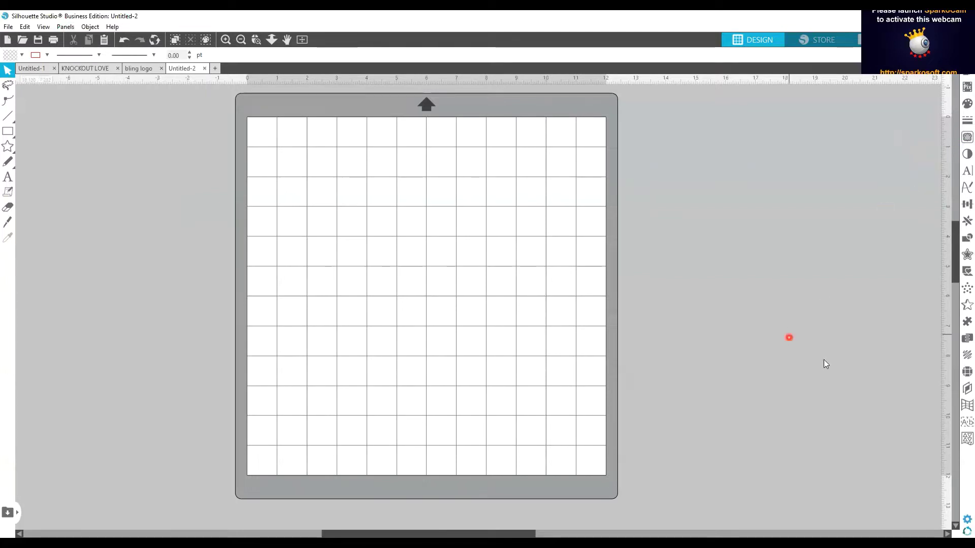
left_click(966, 372)
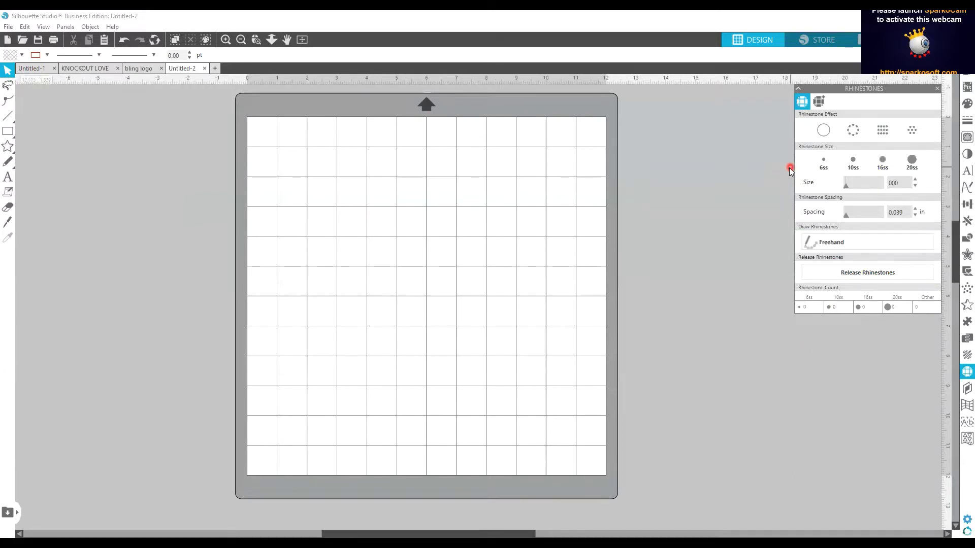
Step: Change the rhinestone size from 6ss to 10ss, keeping 0.039 in spacing
left_click(839, 157)
left_click(808, 170)
left_click(860, 168)
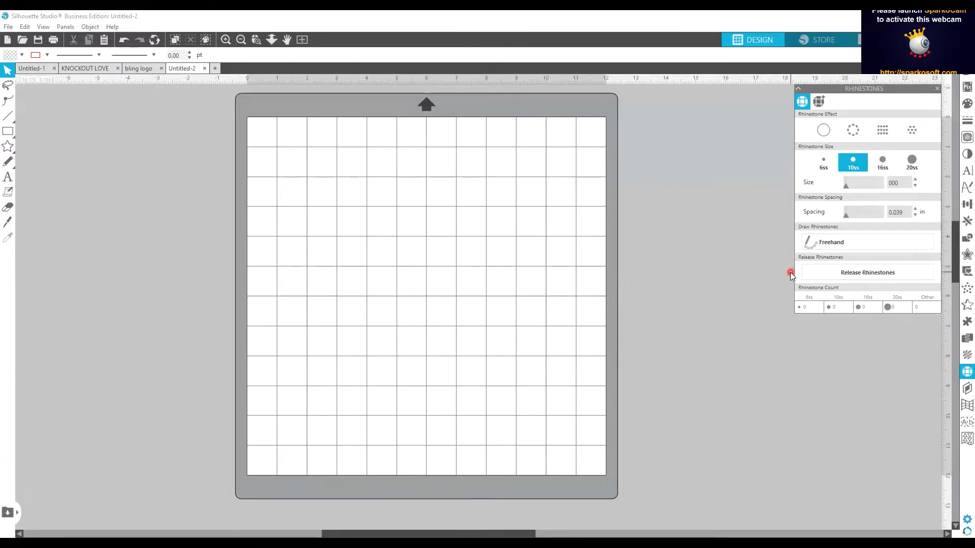
left_click(856, 132)
Step: Draw two heart outlines left of the mat, the second about 3.878 × 3.567 in touching its edge
left_click(8, 147)
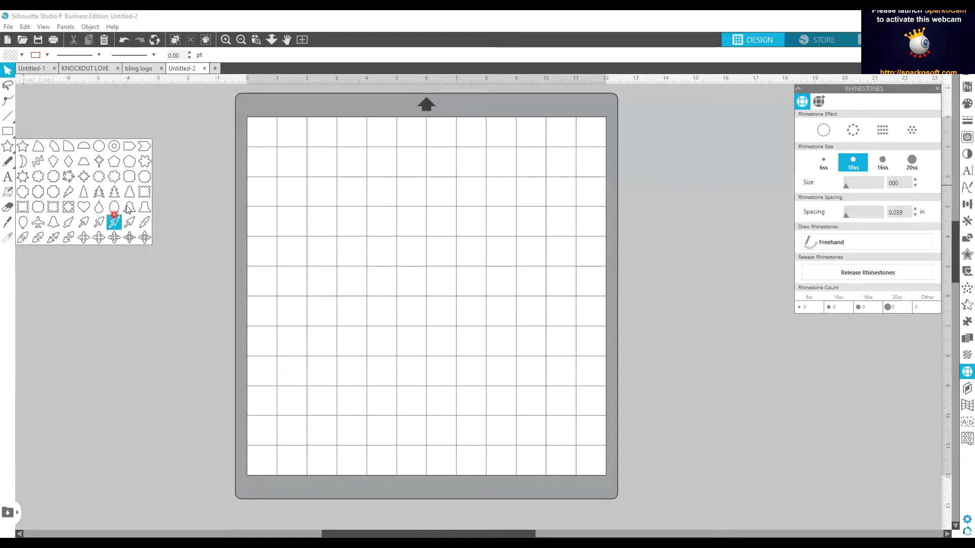
left_click(82, 208)
left_click_drag(82, 208, 81, 300)
left_click_drag(198, 150, 197, 215)
left_click(8, 177)
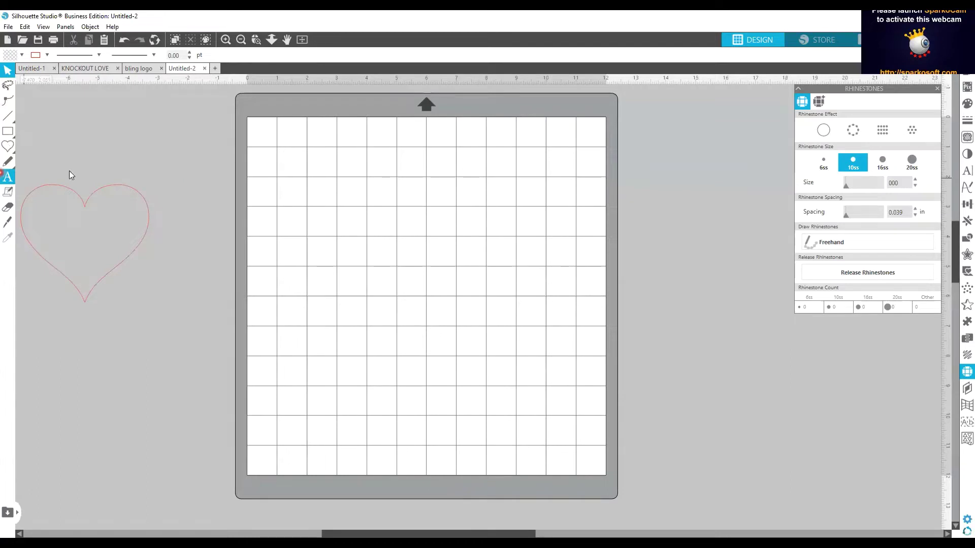
mouse_move(10, 149)
left_click(84, 207)
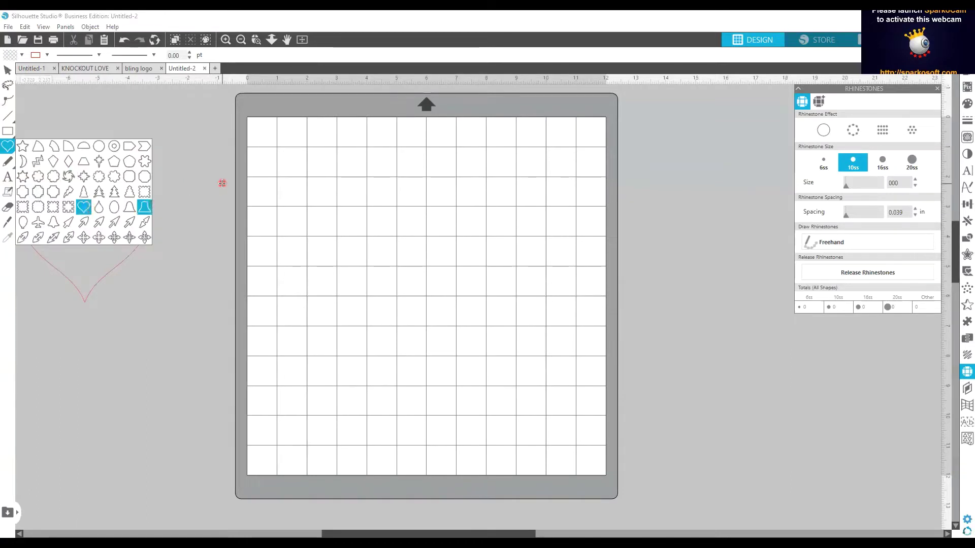
left_click_drag(222, 184, 222, 269)
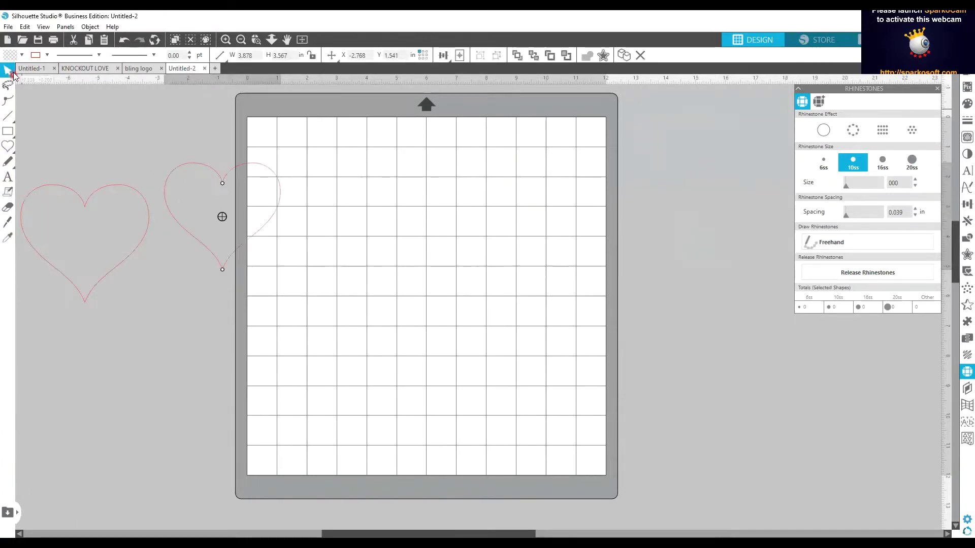
Step: Type LOVE on the mat in Arial and scale it to about 9.6 in wide
left_click(7, 178)
left_click(331, 226)
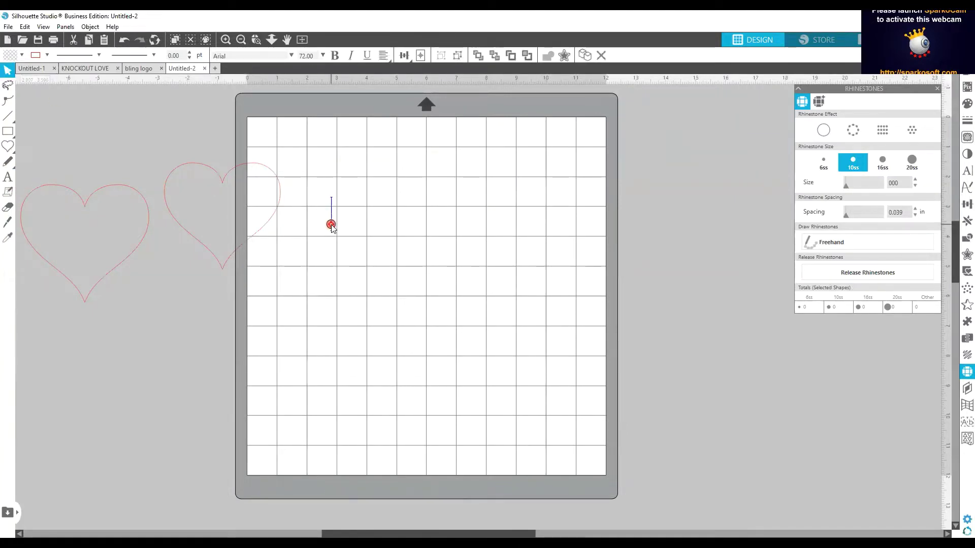
type("Lo")
key("BackSpace")
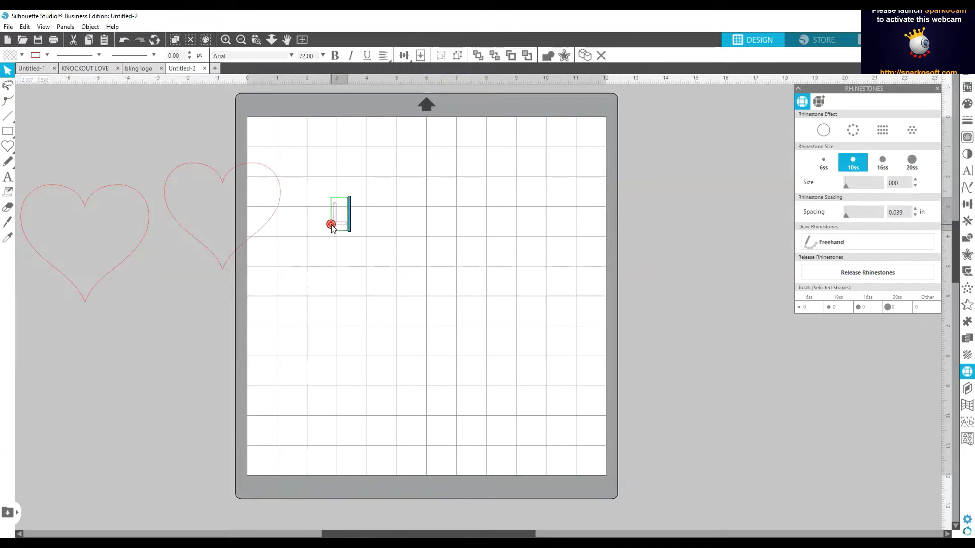
type("OVE")
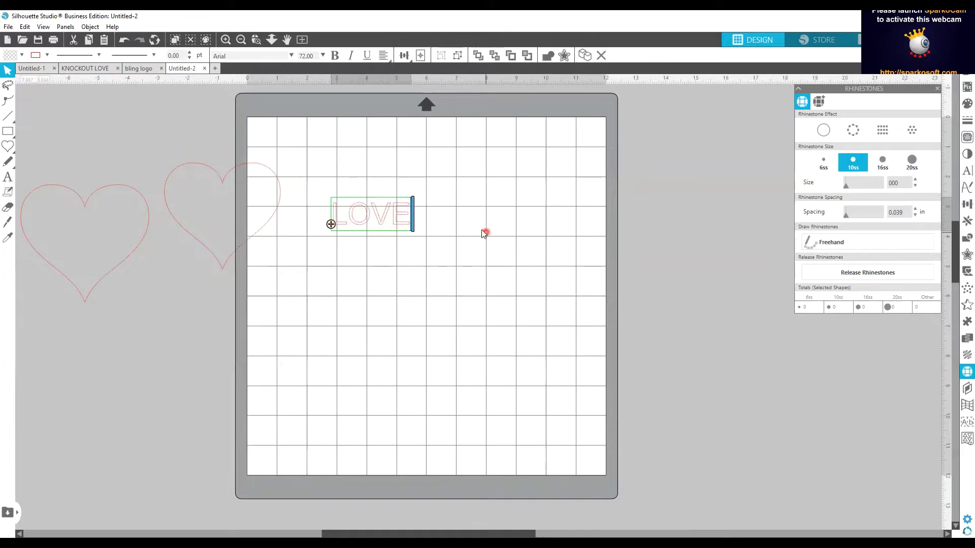
left_click(482, 233)
left_click(404, 220)
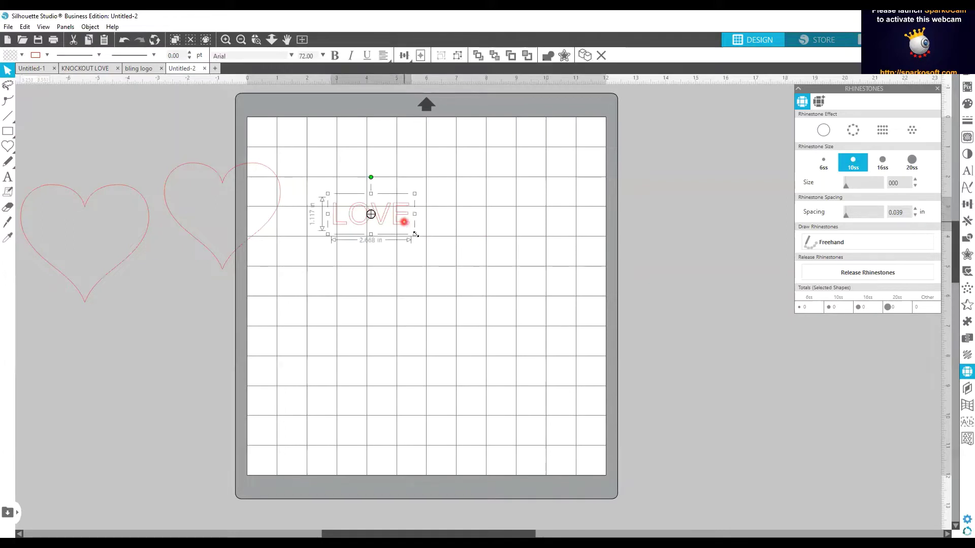
left_click_drag(429, 249, 601, 376)
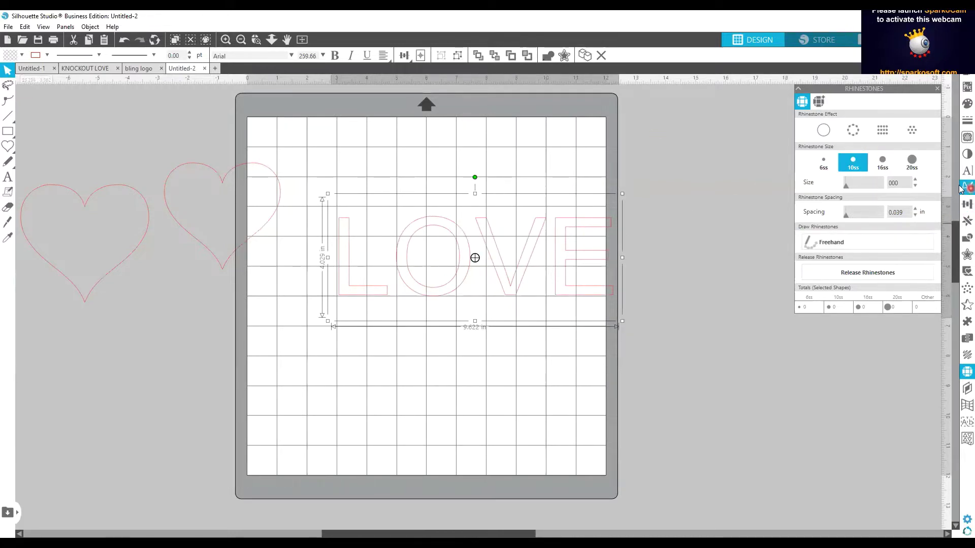
Step: Set the LOVE text in the Impact font, ending at 259.66 pt
left_click(967, 171)
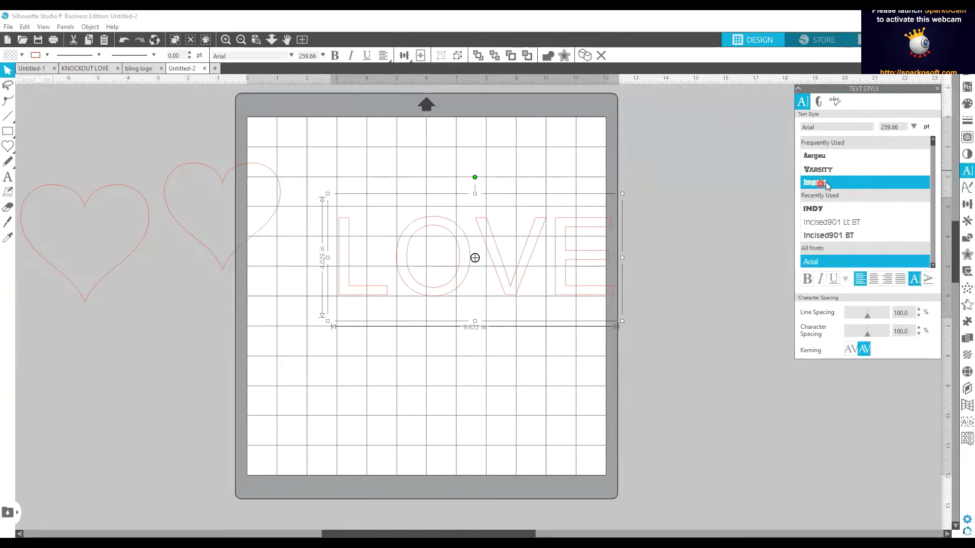
left_click(826, 182)
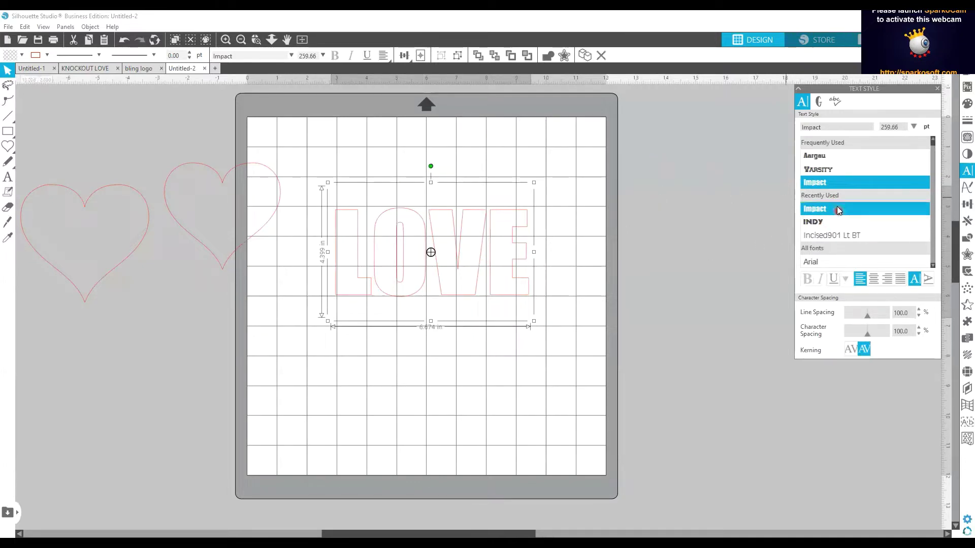
left_click(442, 234)
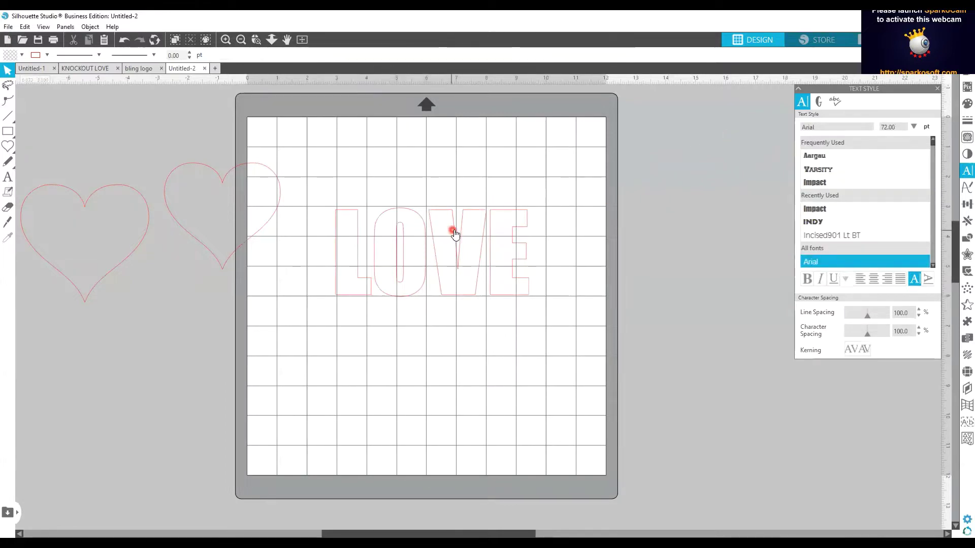
left_click(448, 233)
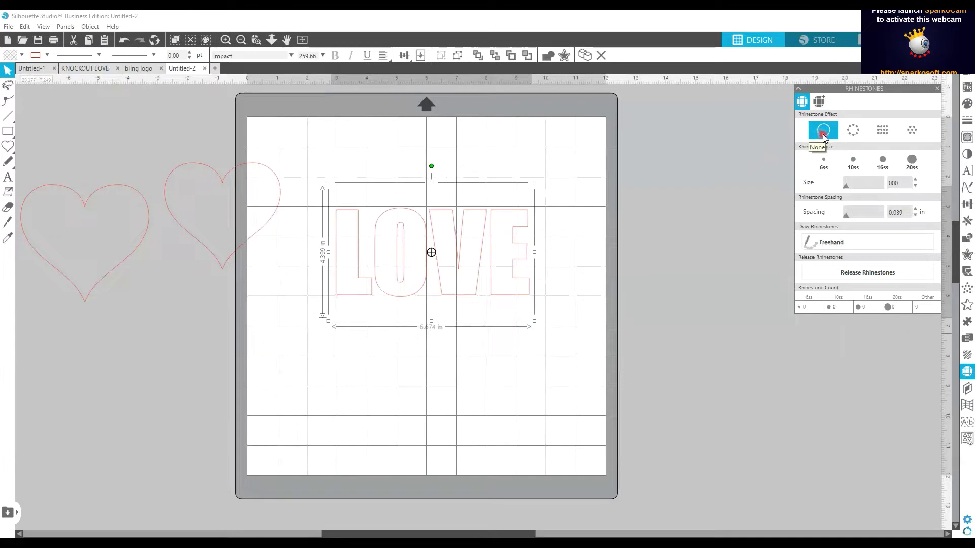
Step: Preview Linear and Radial Fill on LOVE, then keep the Edge effect with about 238 stones
left_click(857, 136)
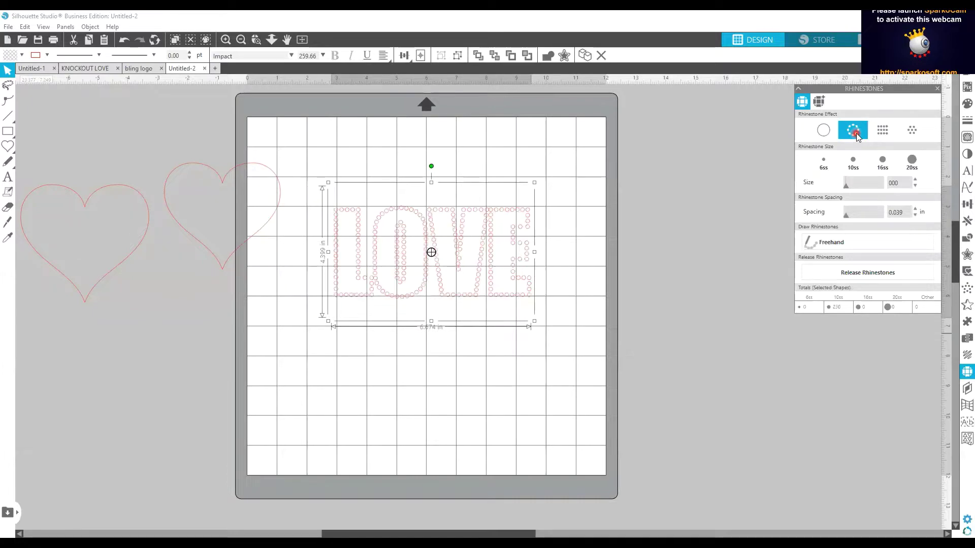
left_click(886, 126)
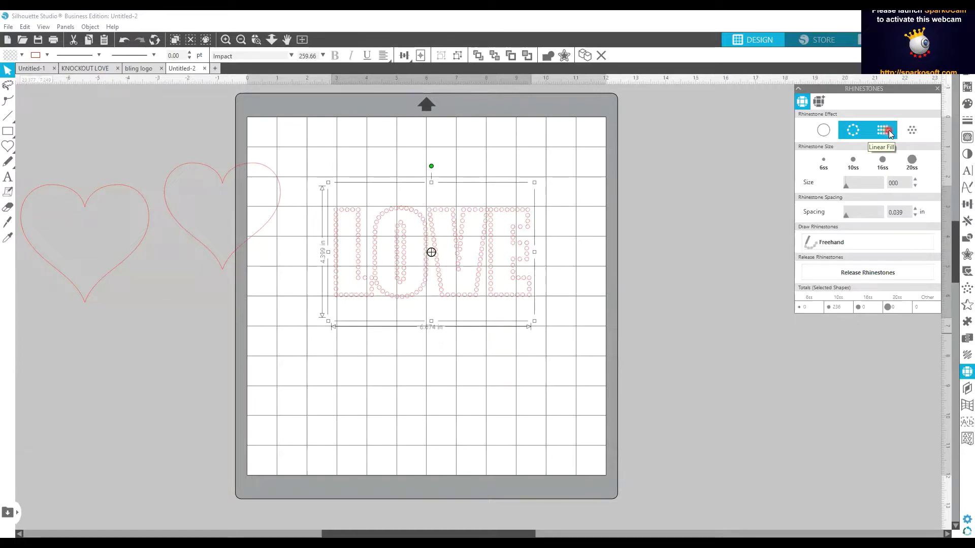
left_click(887, 131)
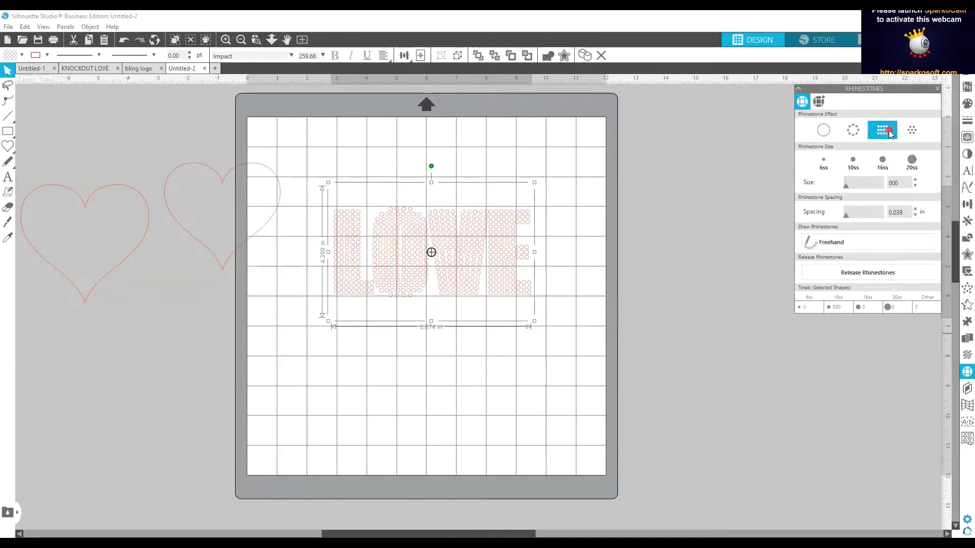
left_click(914, 131)
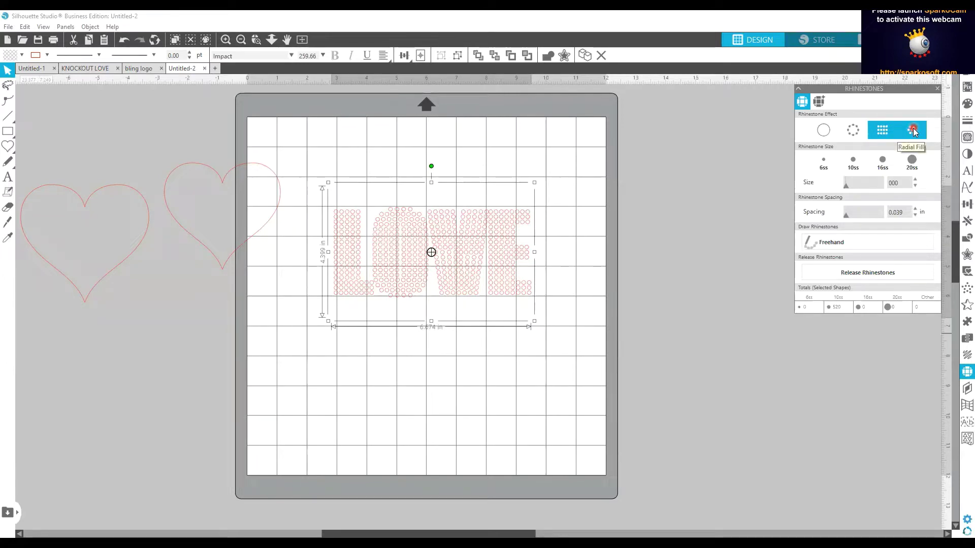
left_click(914, 131)
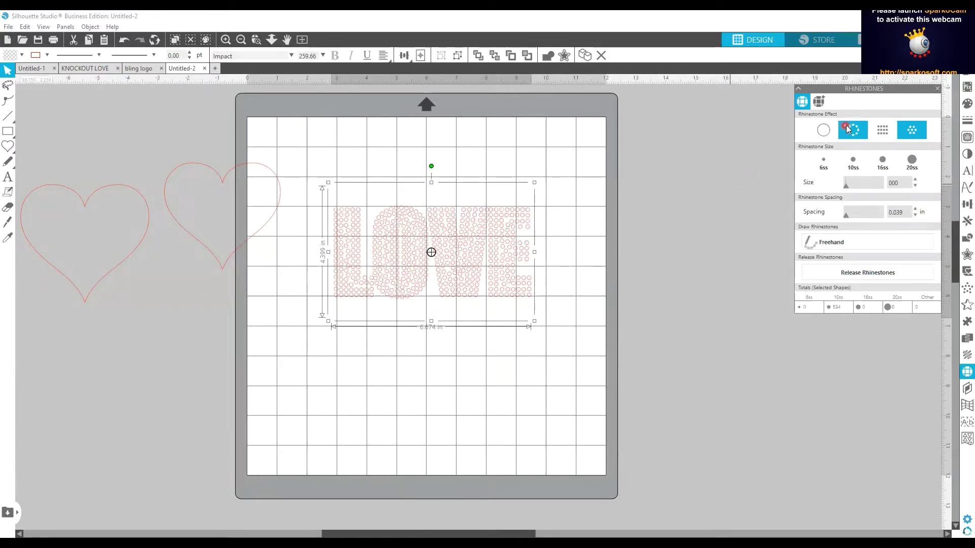
left_click(350, 279)
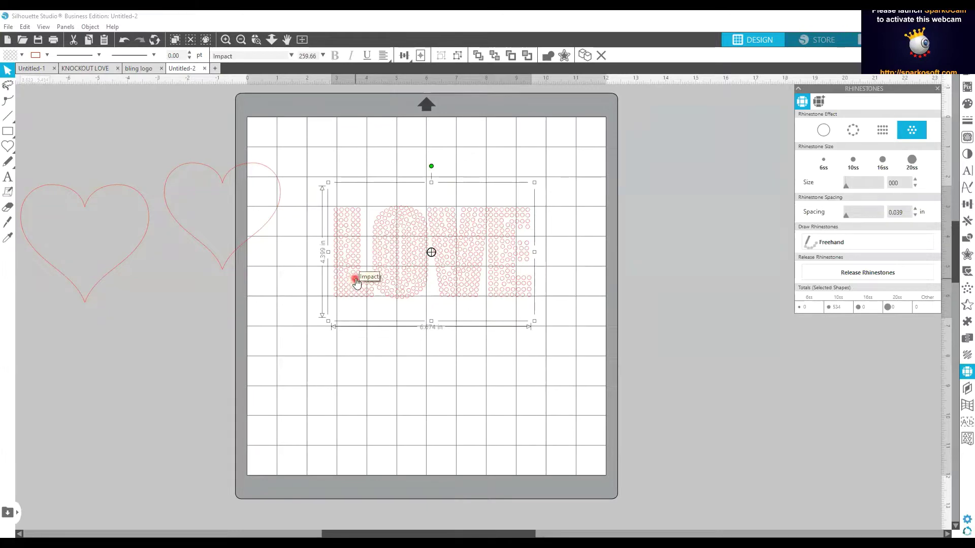
left_click(851, 131)
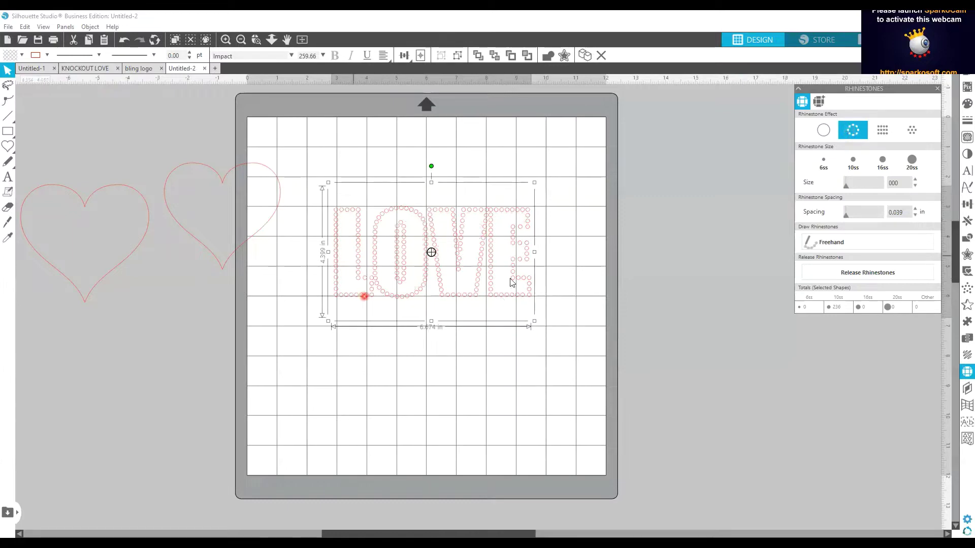
left_click(485, 248)
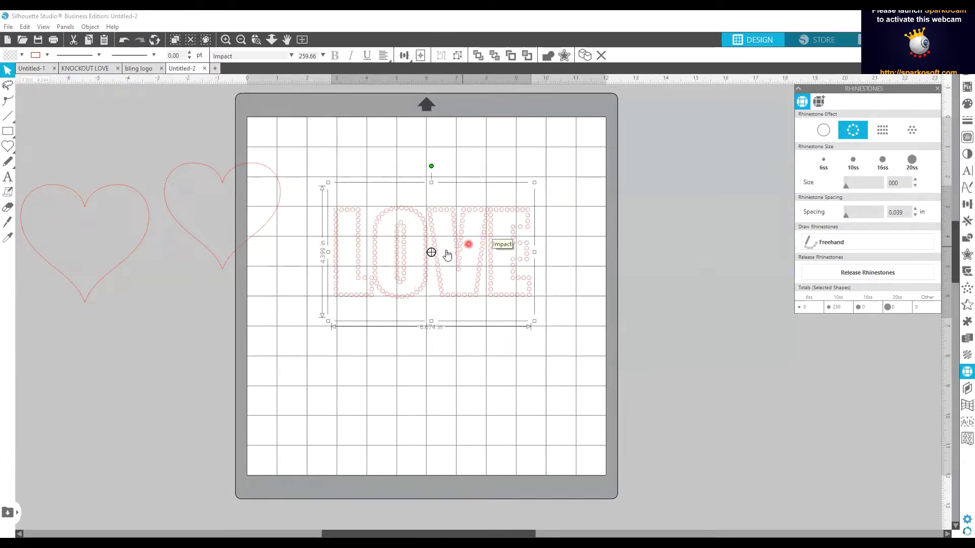
Step: Enlarge the rhinestone LOVE to about 8.1 in wide (315.29 pt)
left_click(417, 232)
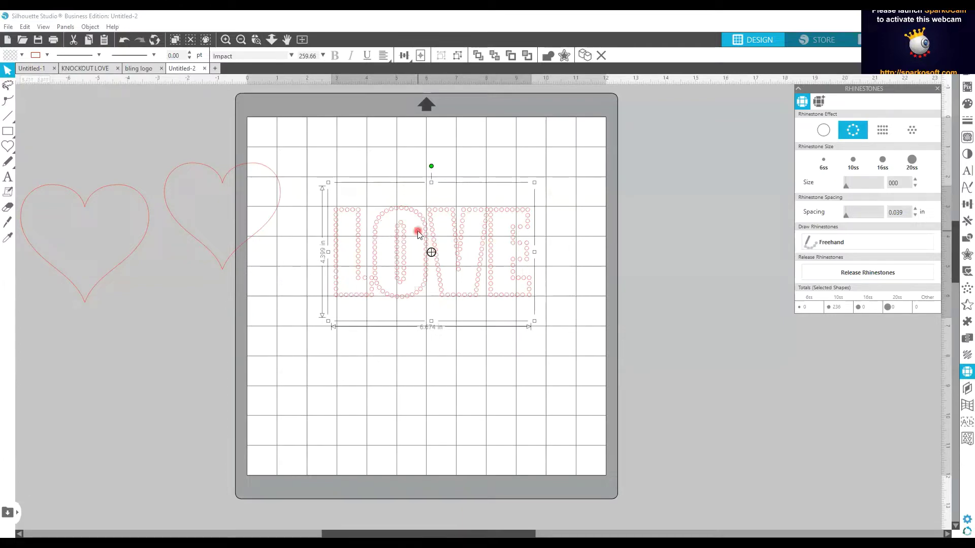
right_click(418, 233)
left_click(559, 239)
left_click(341, 216)
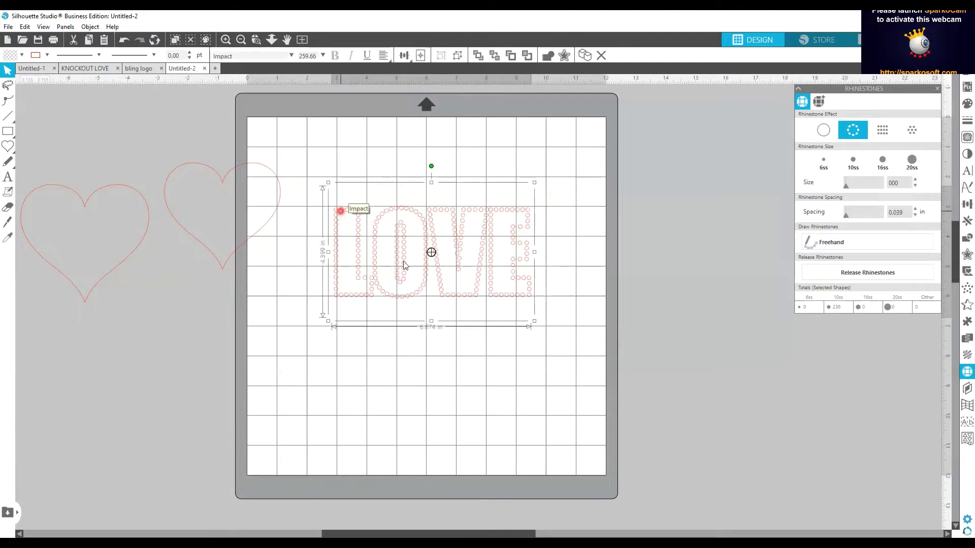
left_click_drag(536, 322, 587, 343)
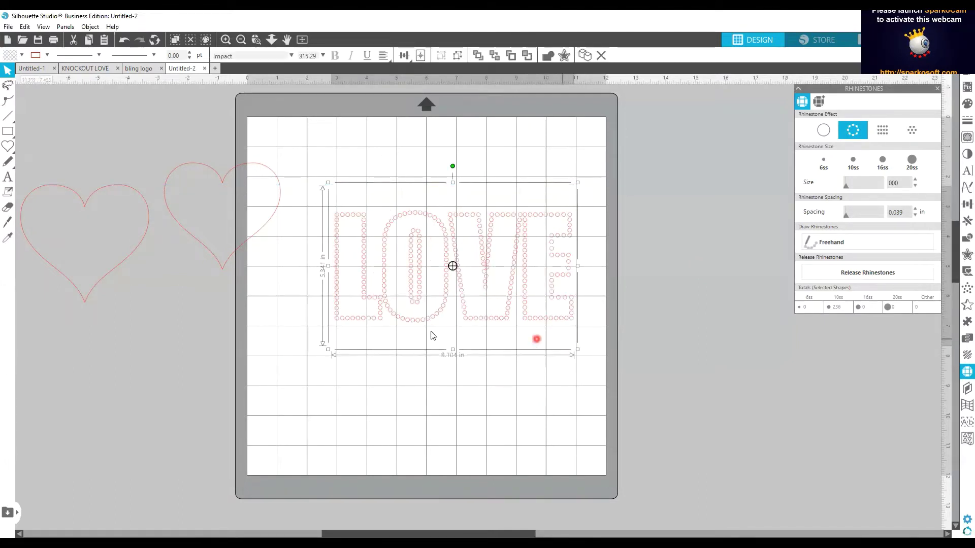
Step: Flip LOVE horizontally and move it off the mat's right side
right_click(459, 288)
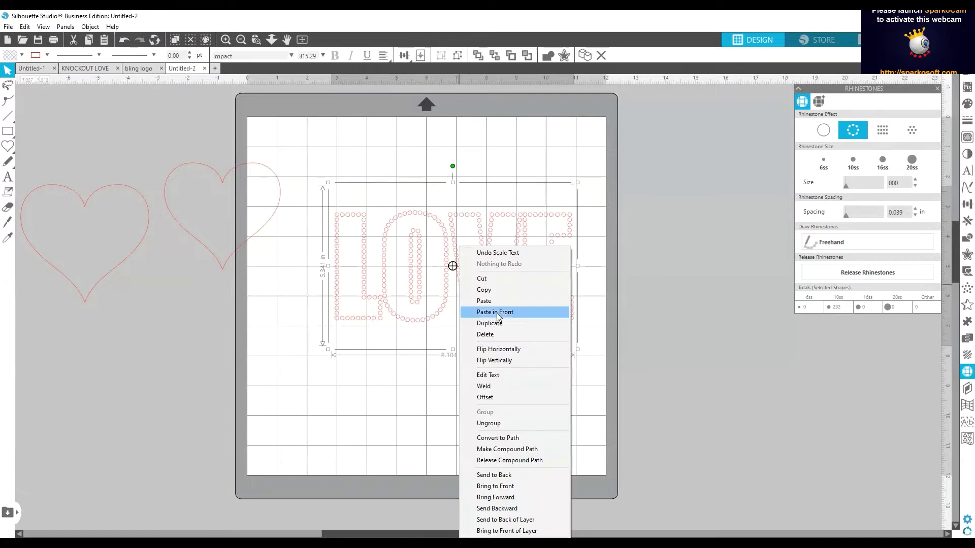
left_click(500, 349)
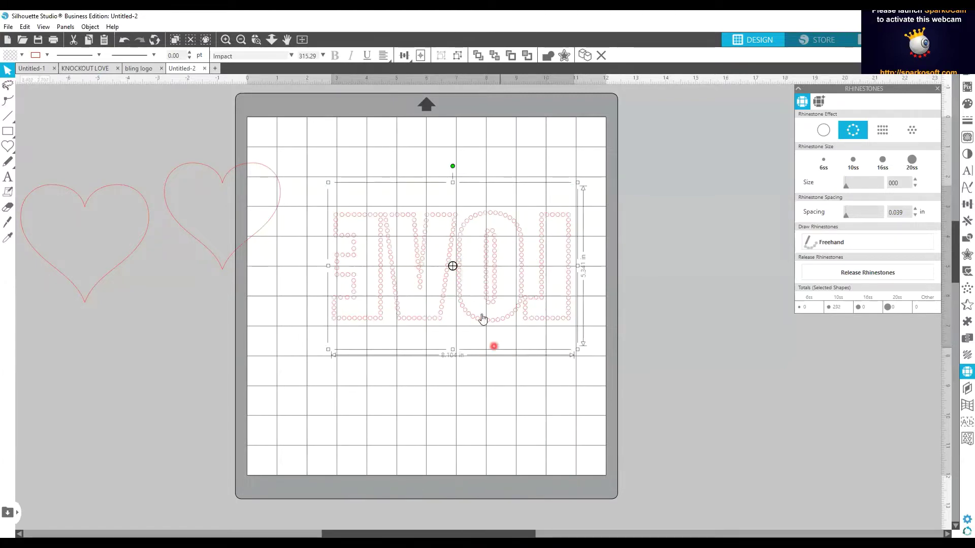
left_click_drag(473, 329, 906, 245)
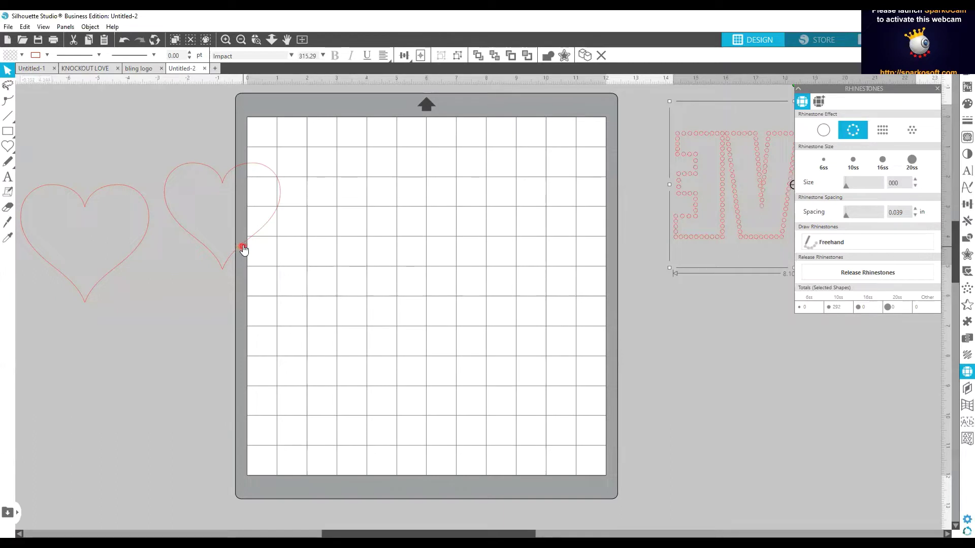
Step: Move a heart to the mat centre as a 71-stone 10ss rhinestone outline and bring up Offset
left_click_drag(243, 249, 409, 283)
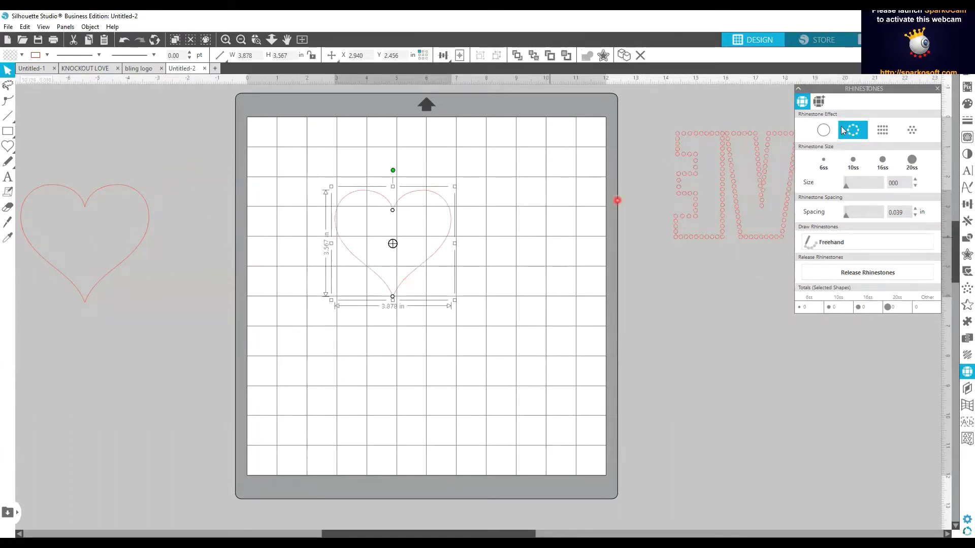
left_click(861, 134)
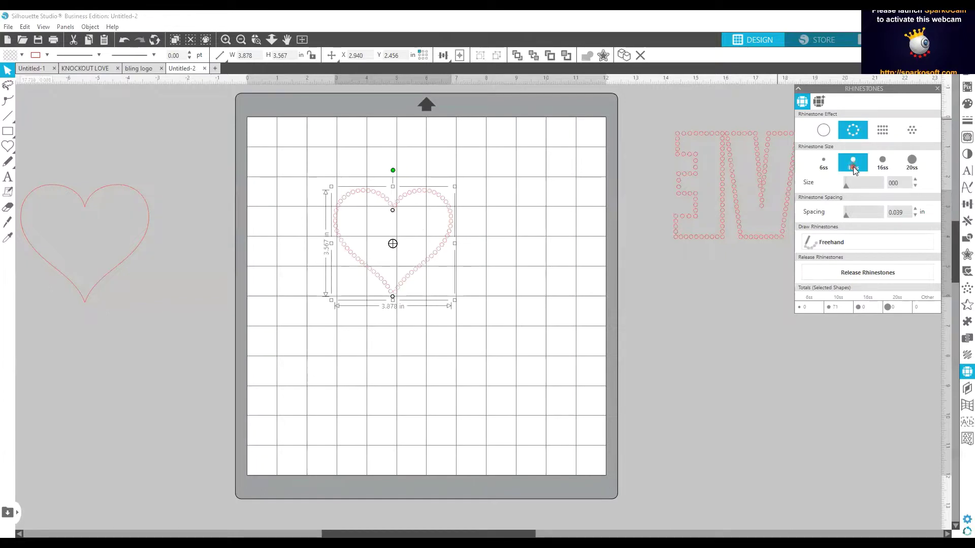
right_click(419, 260)
left_click(442, 398)
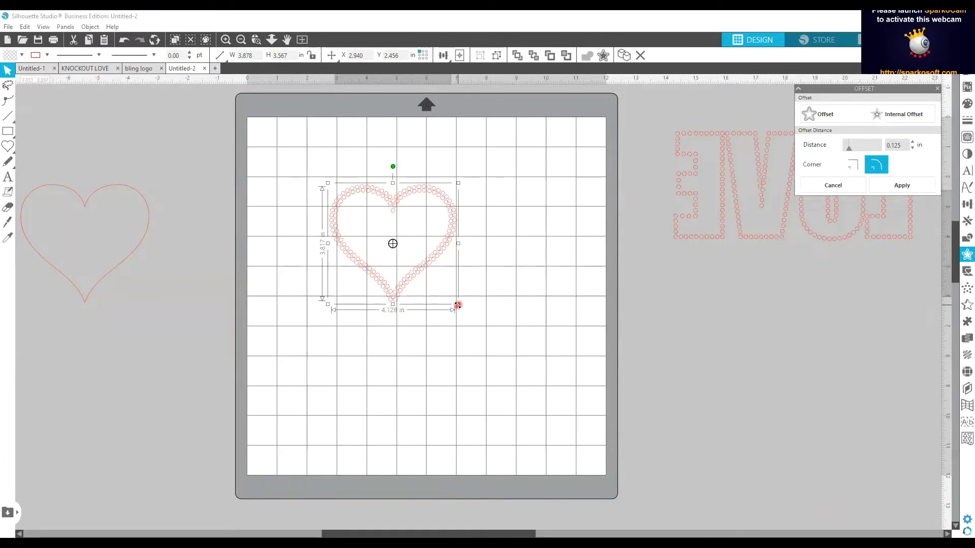
Step: Scale the 0.125 in offset heart and centre it around the inner heart, about 4.569 × 4.224 in
left_click_drag(457, 306, 473, 319)
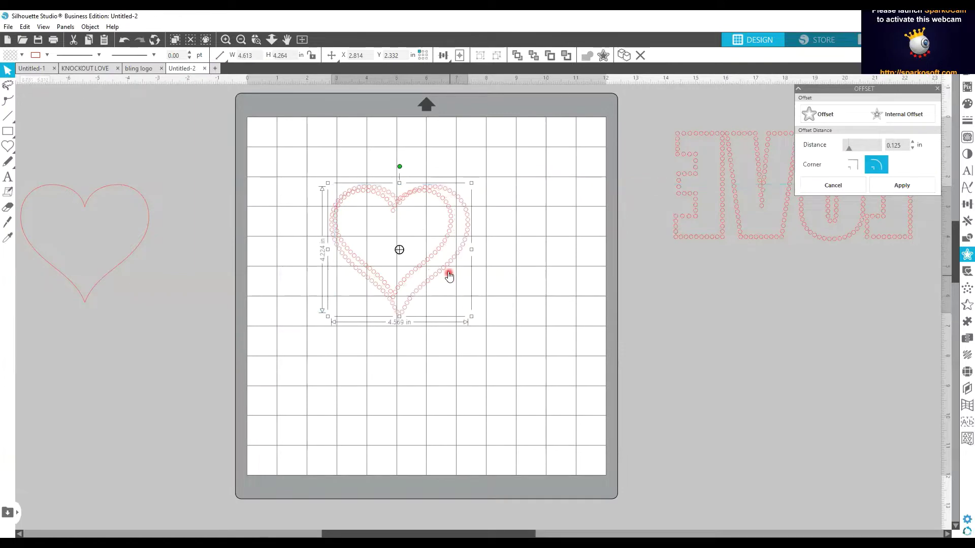
left_click_drag(449, 273, 444, 268)
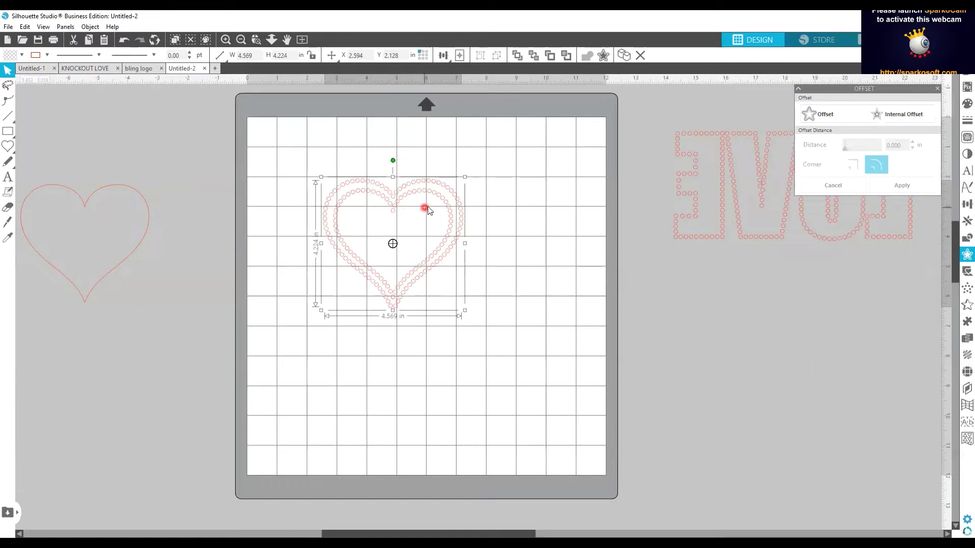
left_click(518, 220)
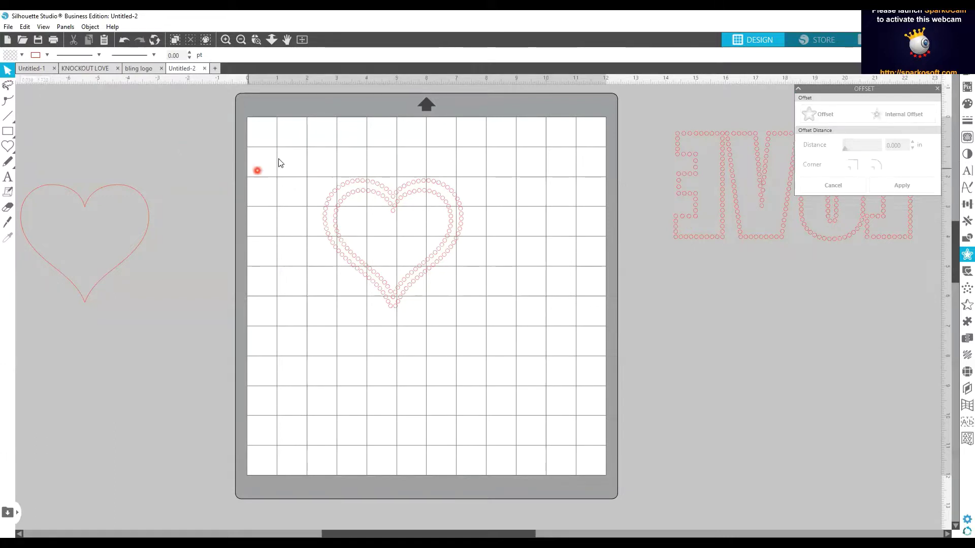
Step: Move the double heart off the mat to the left and place LOVE across the mat's top
left_click_drag(296, 161, 470, 331)
left_click_drag(426, 271, 172, 373)
left_click(745, 238)
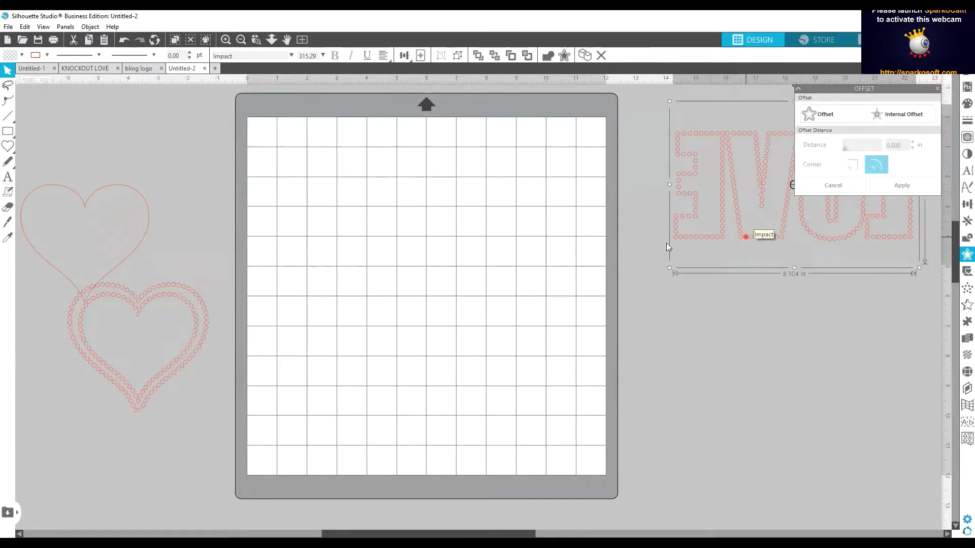
left_click_drag(746, 236, 387, 238)
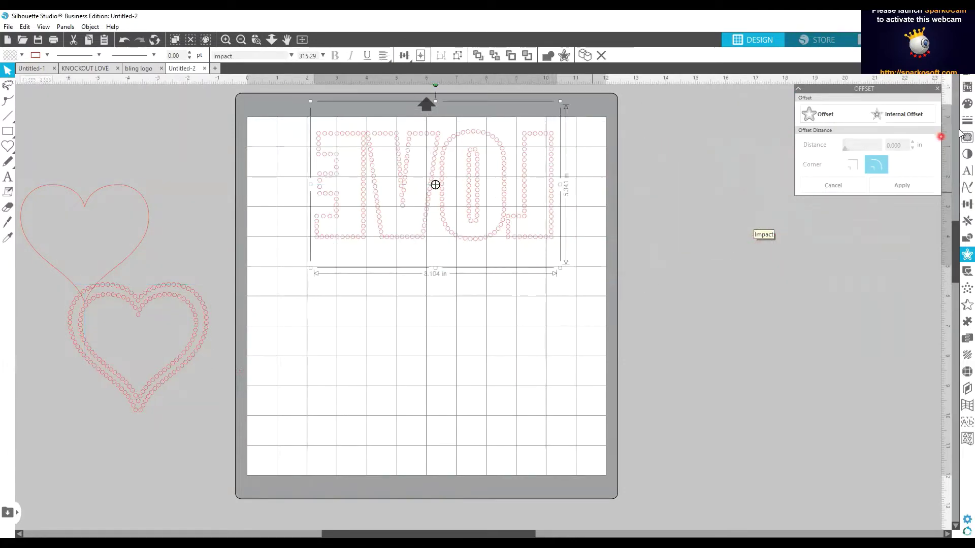
Step: Check the LOVE rhinestone count and nudge the text slightly right on the mat
left_click(960, 374)
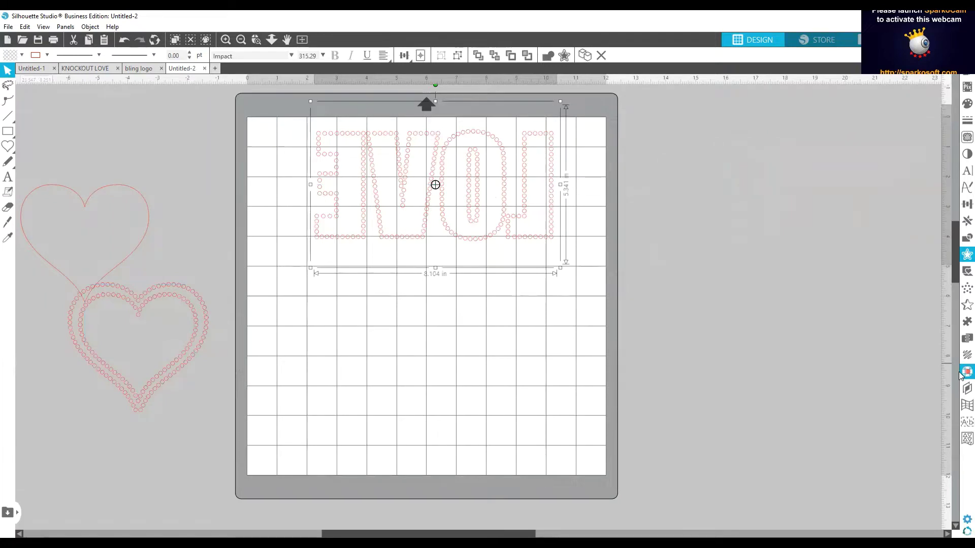
left_click(960, 374)
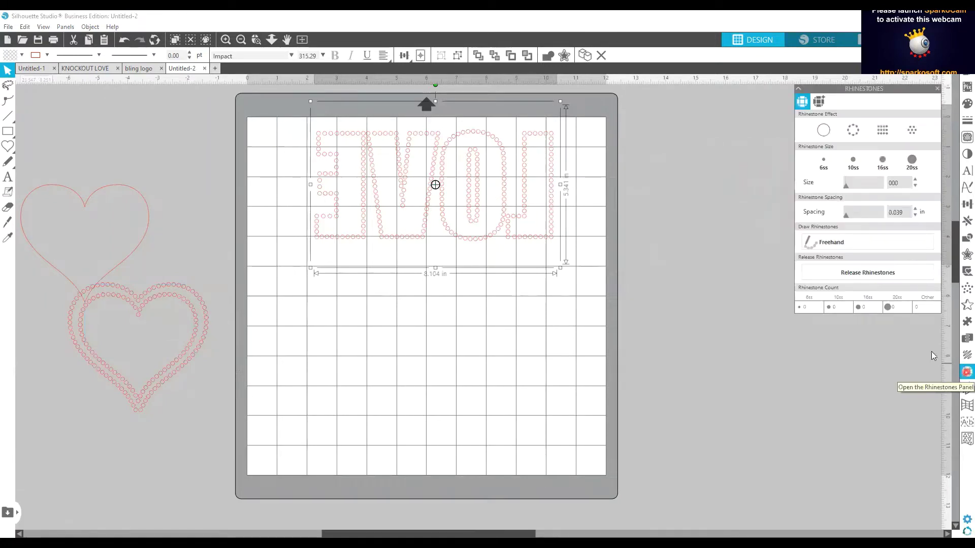
left_click(854, 132)
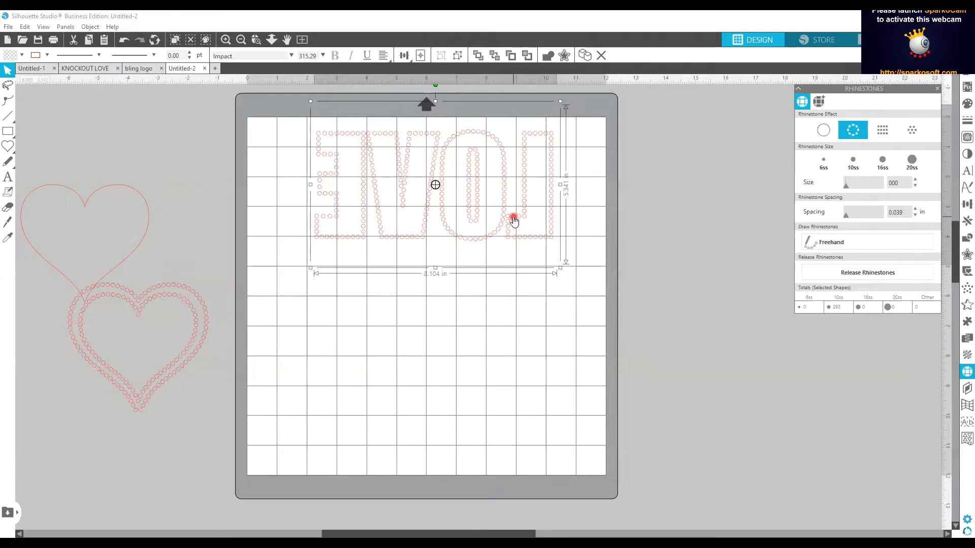
left_click_drag(514, 220, 546, 215)
left_click(939, 40)
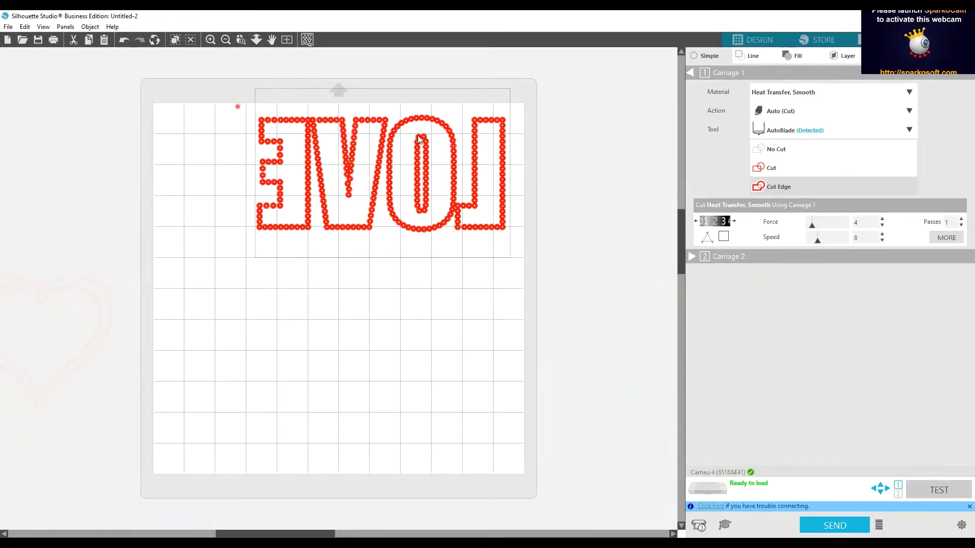
Step: Set the LOVE rhinestones to Cut with blade force raised to 6
left_click(799, 173)
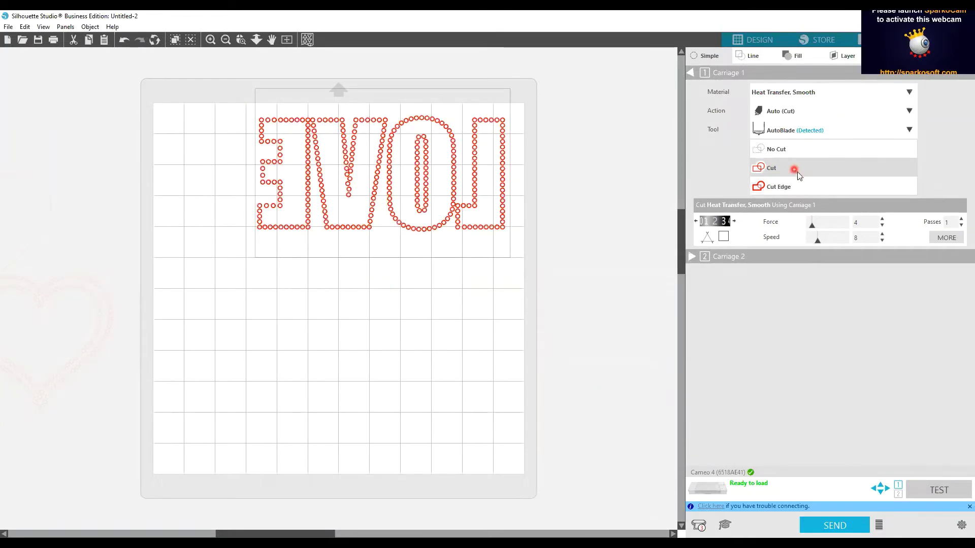
left_click(881, 222)
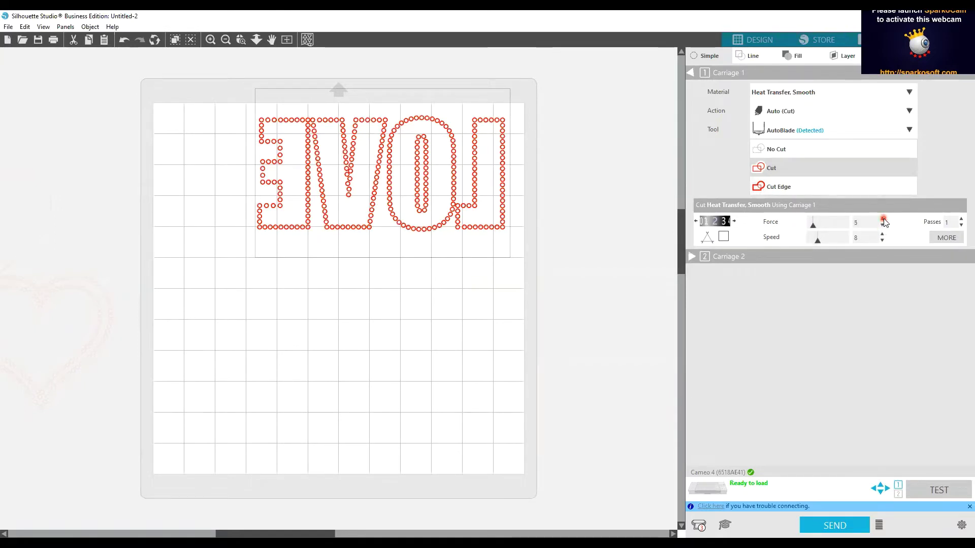
left_click(883, 219)
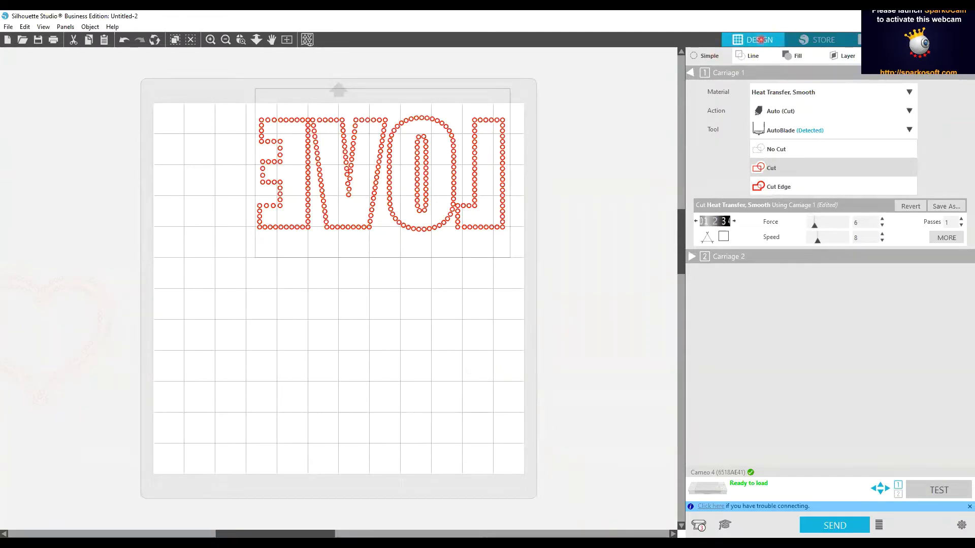
left_click(761, 39)
key("ctrl+F4")
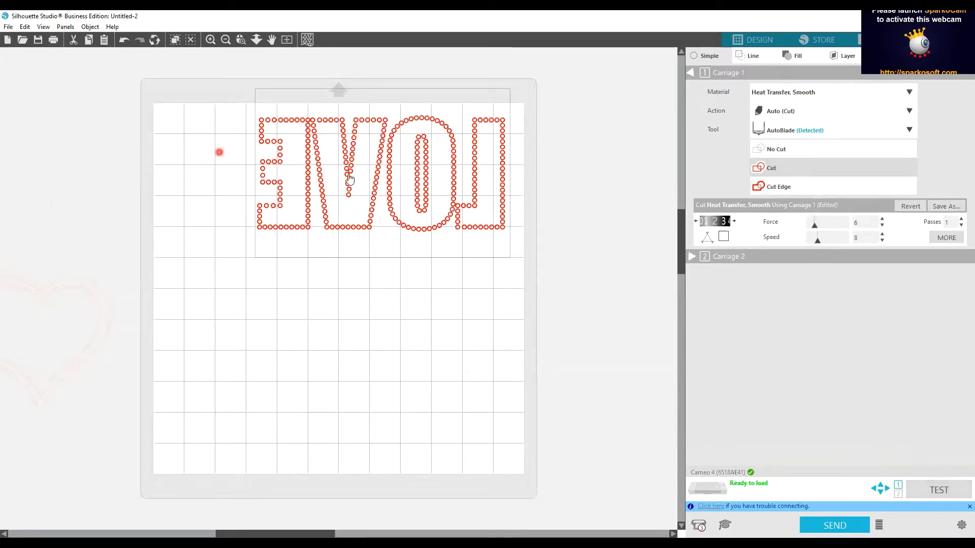
Step: Move the mirrored LOVE text to the mat's top-left corner
left_click_drag(353, 172, 146, 118)
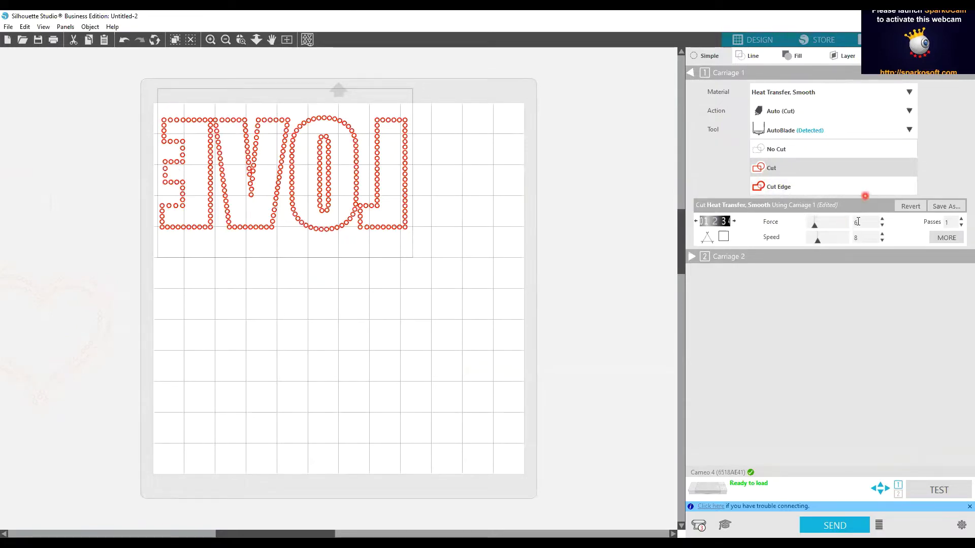
left_click(153, 129)
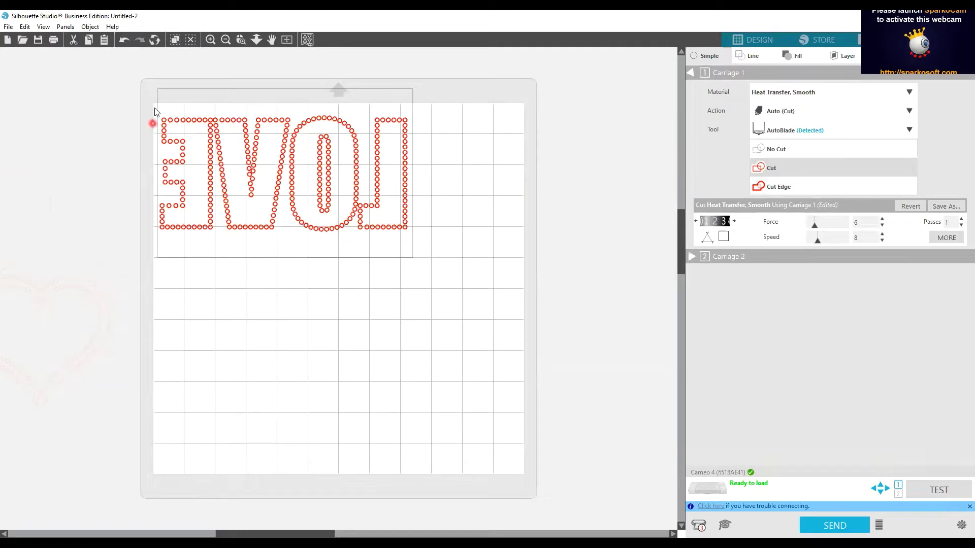
left_click(154, 106)
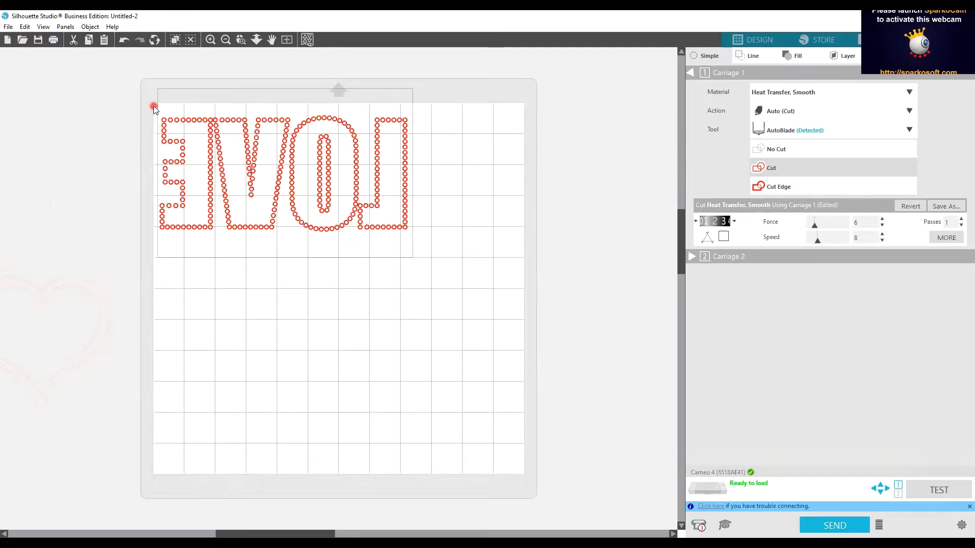
left_click(188, 110)
left_click(191, 109)
left_click(511, 116)
left_click(844, 406)
left_click(671, 366)
Step: Go back to the Design page and deselect LOVE to see the 448-stone total for all shapes
left_click(740, 45)
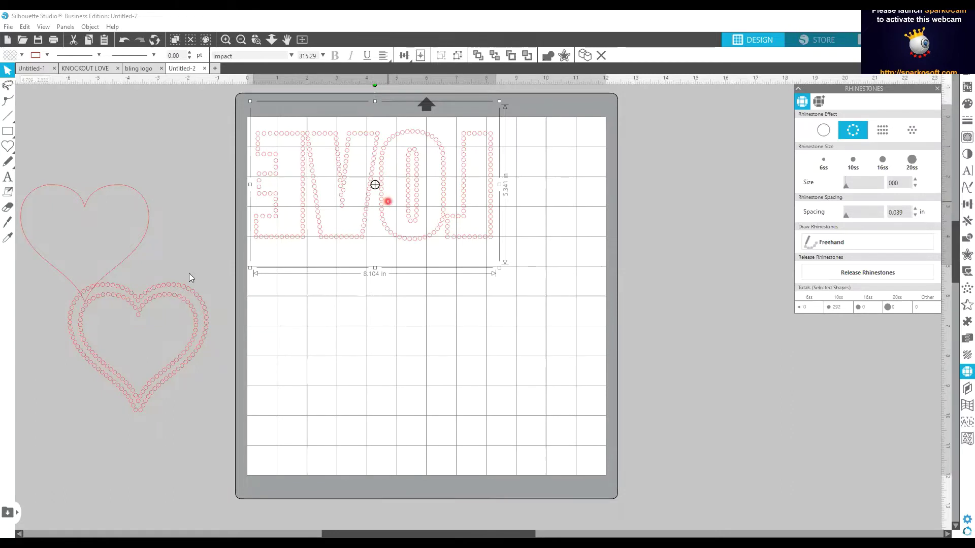
left_click(207, 209)
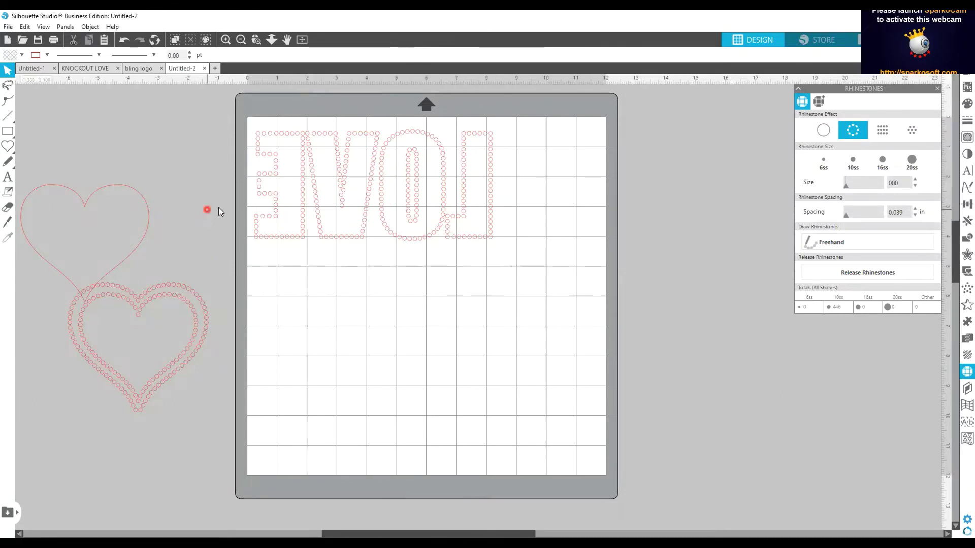